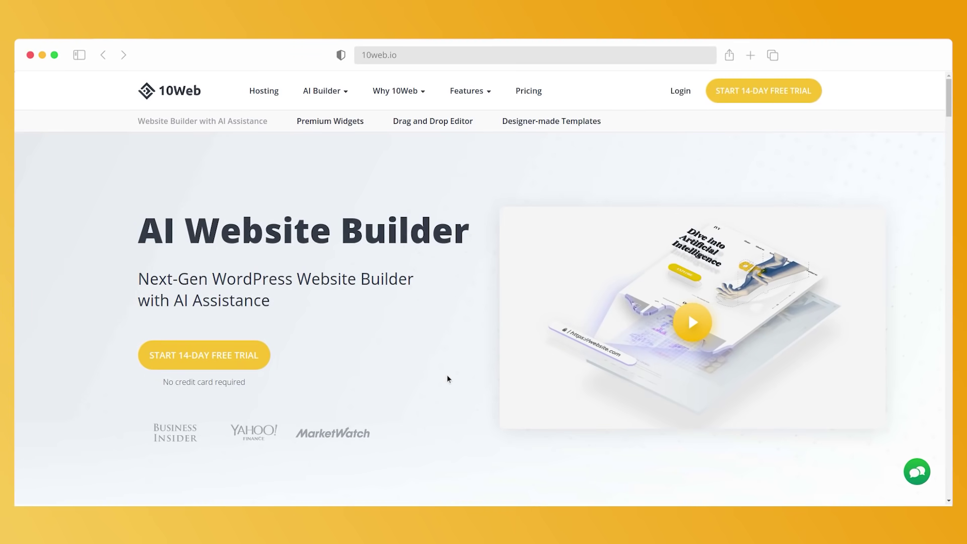
Start a free trial for myself and create a blank WordPress site called My Website, then choose the 10Web AI Builder
{"action": "left_click", "coordinate": [232, 360]}
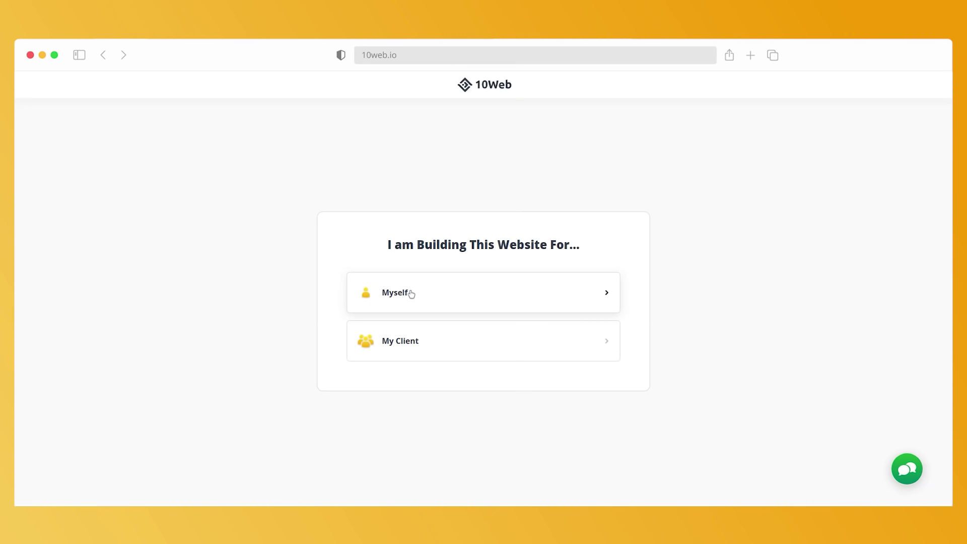
{"action": "left_click", "coordinate": [412, 295]}
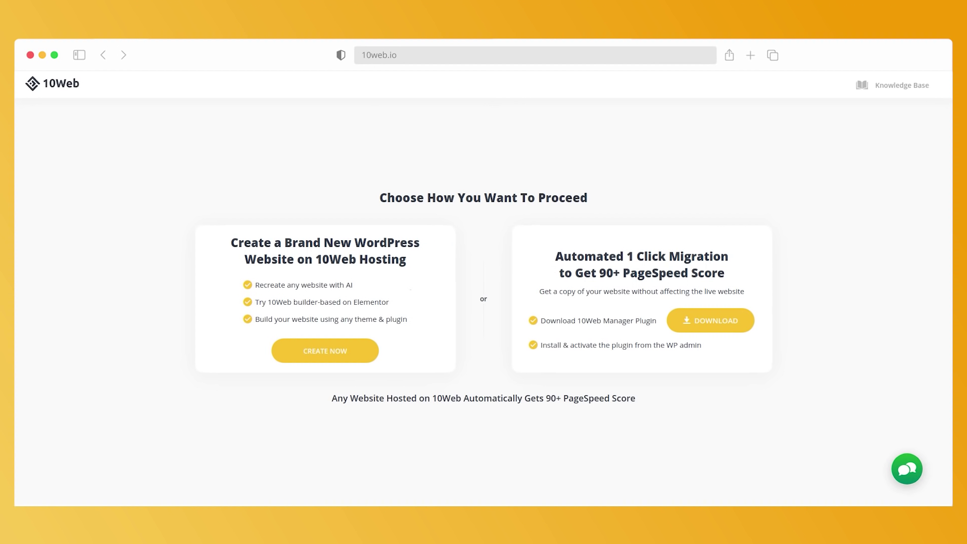
{"action": "left_click", "coordinate": [320, 361]}
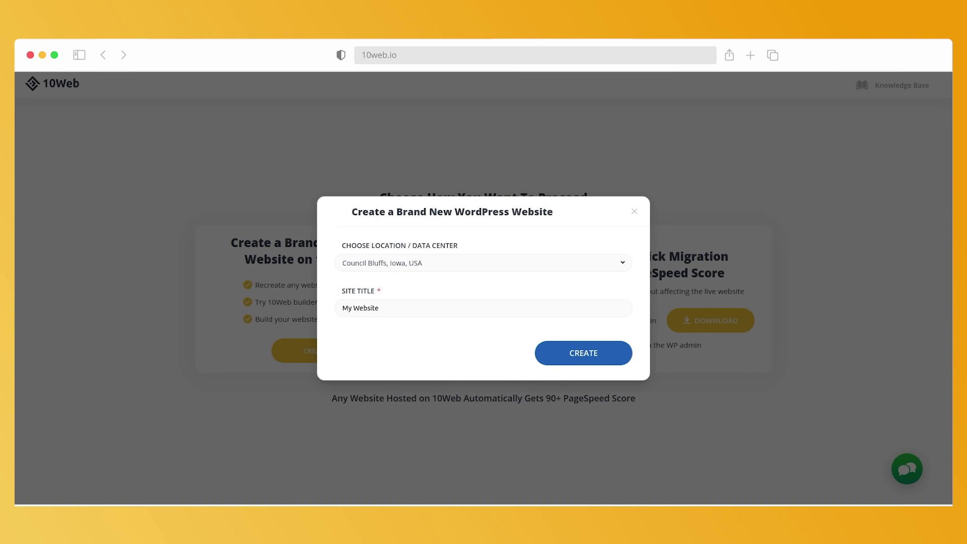
{"action": "left_click", "coordinate": [567, 357]}
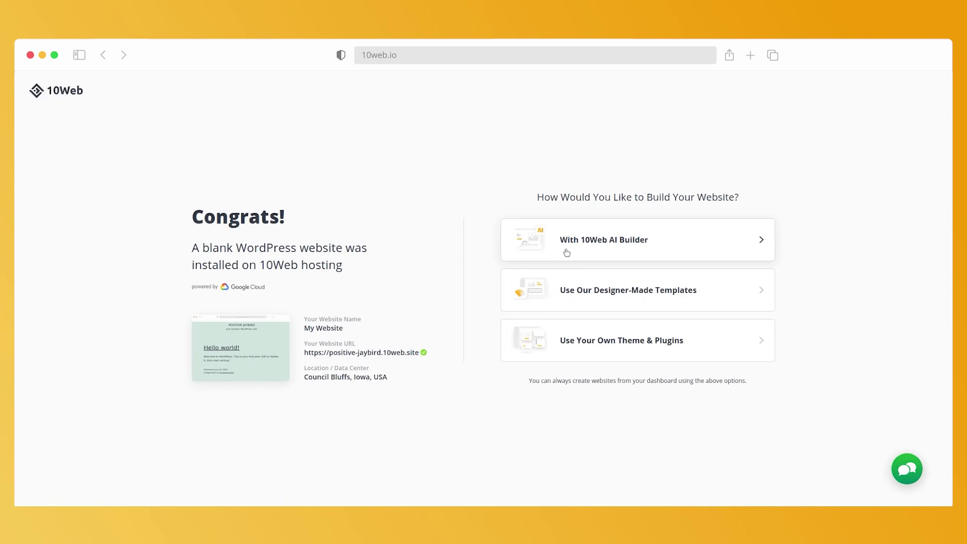
{"action": "left_click", "coordinate": [579, 253]}
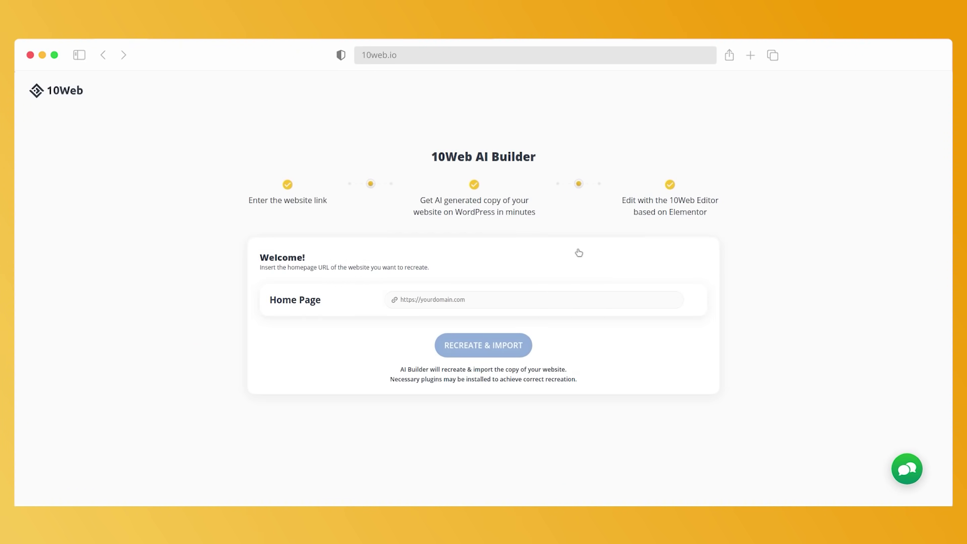
{"action": "left_click", "coordinate": [519, 291]}
{"action": "type", "text": "https://10web.io"}
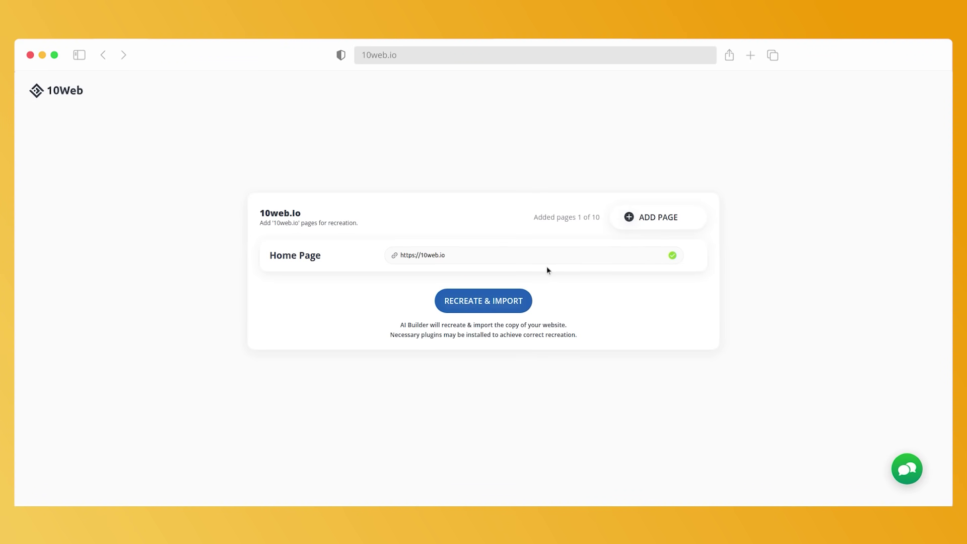
{"action": "left_click", "coordinate": [655, 219]}
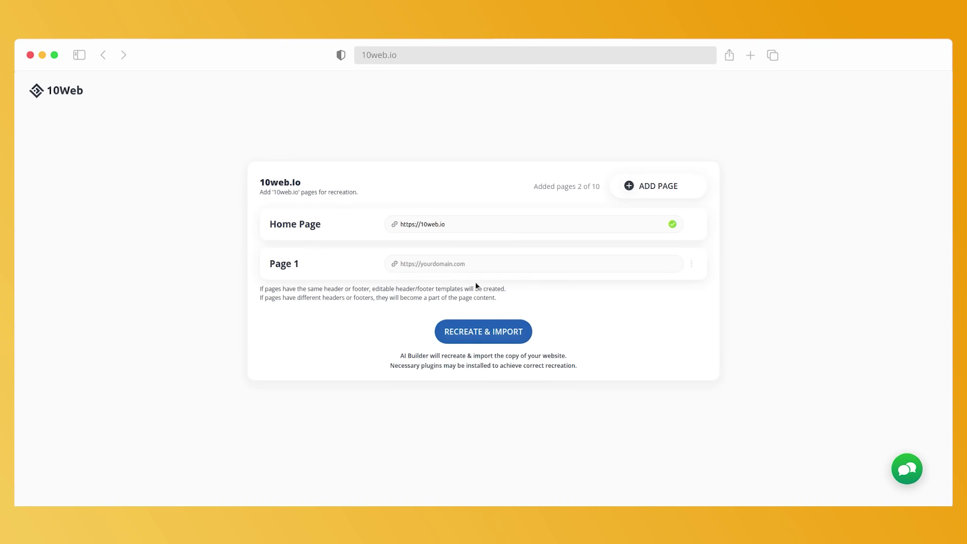
{"action": "left_click", "coordinate": [456, 265]}
{"action": "type", "text": "https://10web.io"}
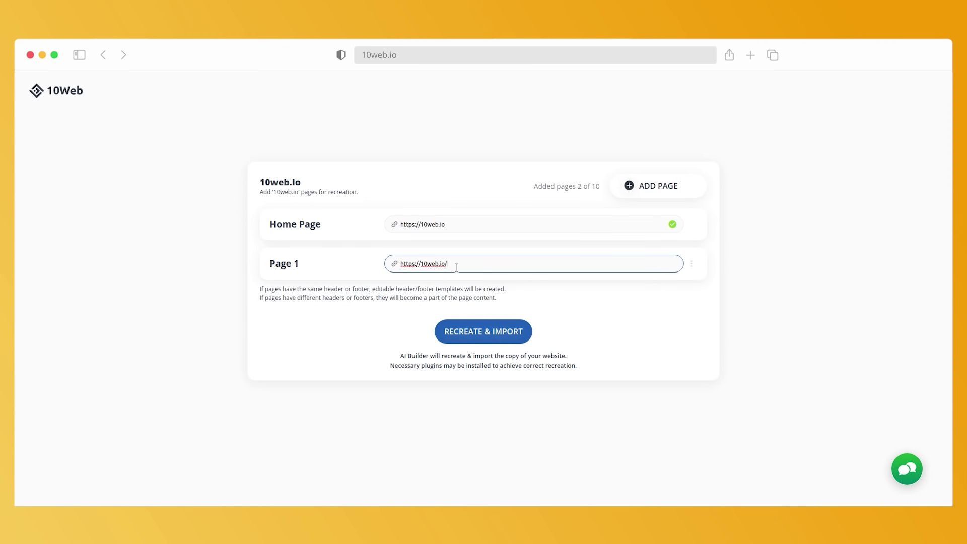
{"action": "left_click", "coordinate": [561, 304]}
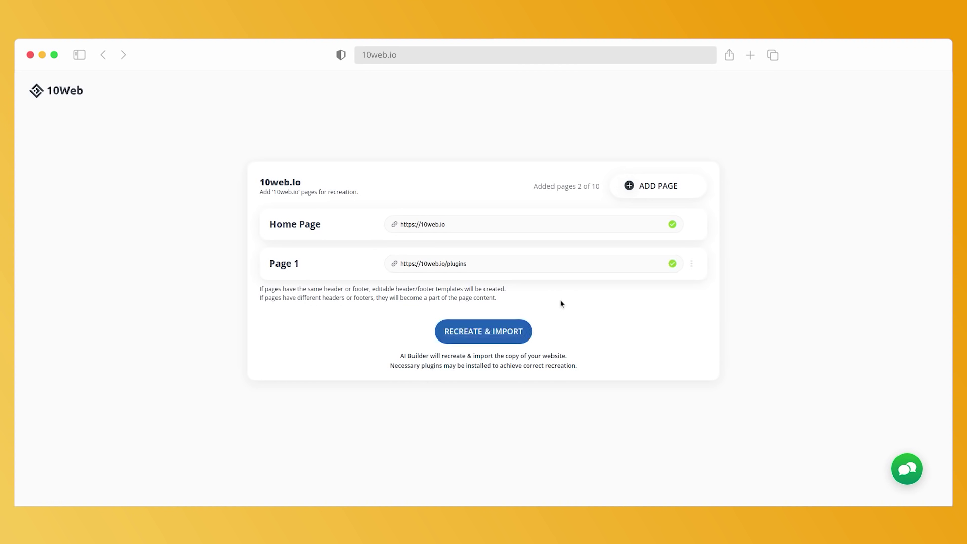
{"action": "left_click", "coordinate": [504, 331]}
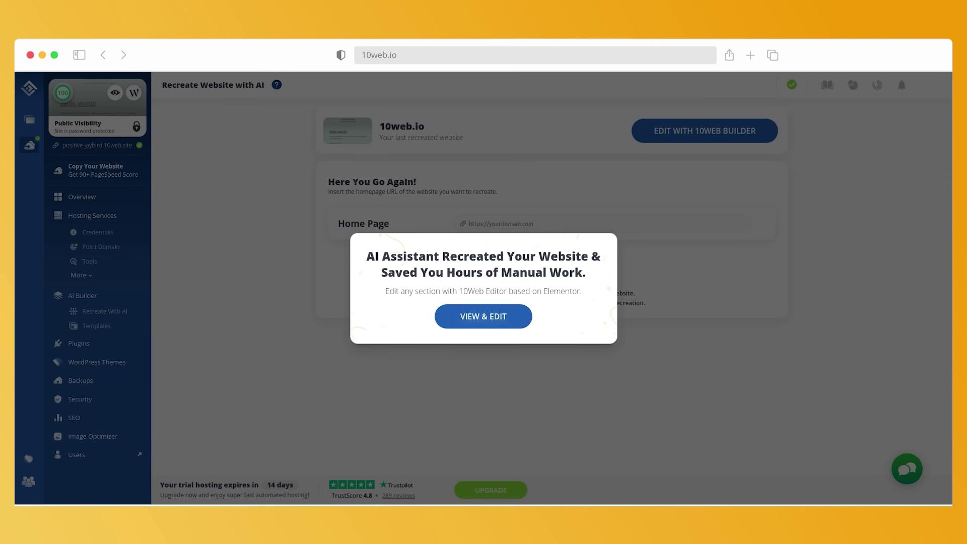
Open the recreated site and create a Header template named 'header template'
{"action": "left_click", "coordinate": [480, 317]}
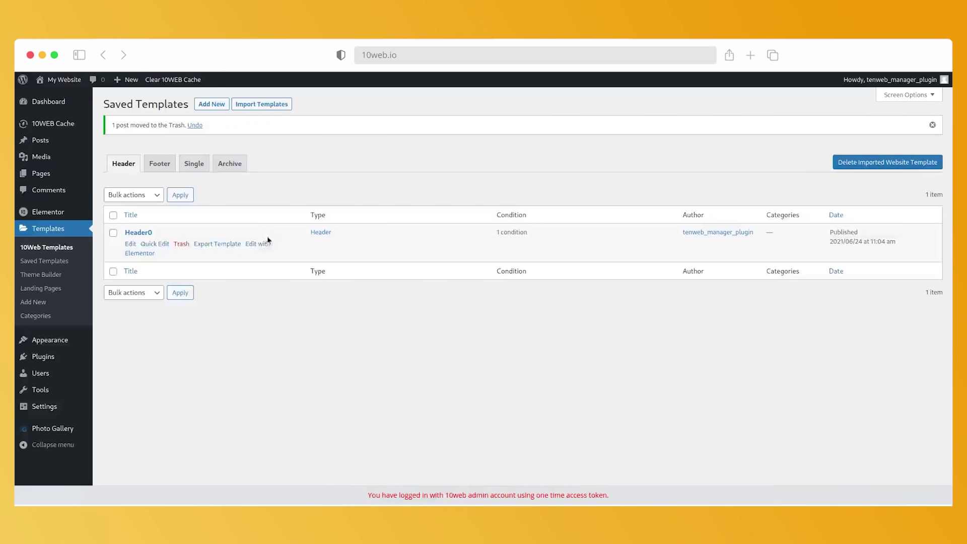
{"action": "left_click", "coordinate": [217, 103]}
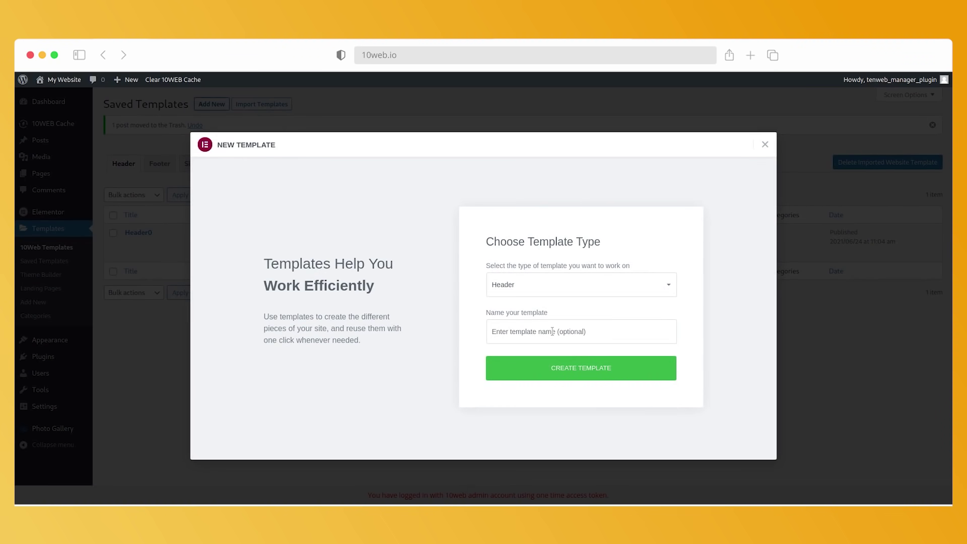
{"action": "left_click", "coordinate": [552, 331]}
{"action": "type", "text": "header template"}
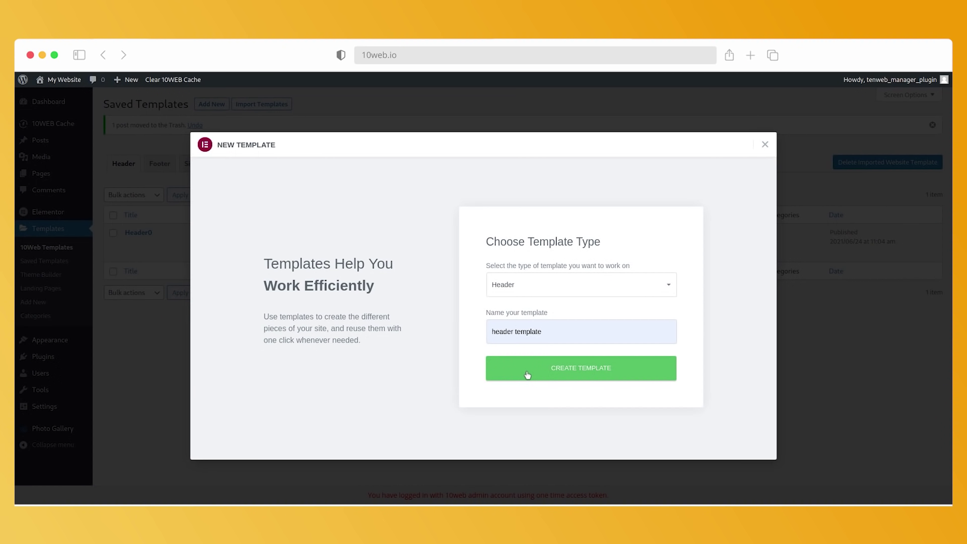
{"action": "left_click", "coordinate": [527, 375]}
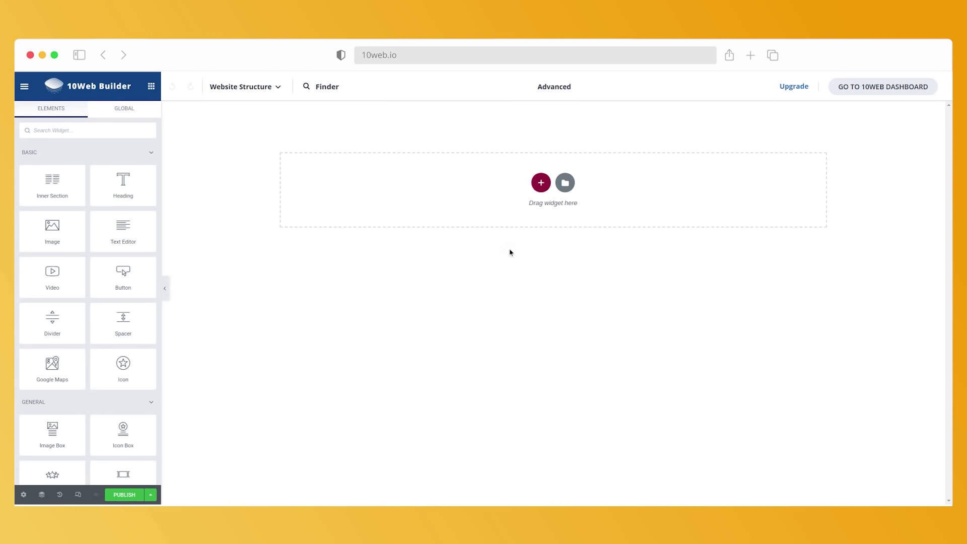
Add a two-column section with the heading 'Test Website' in the left column
{"action": "left_click", "coordinate": [541, 183]}
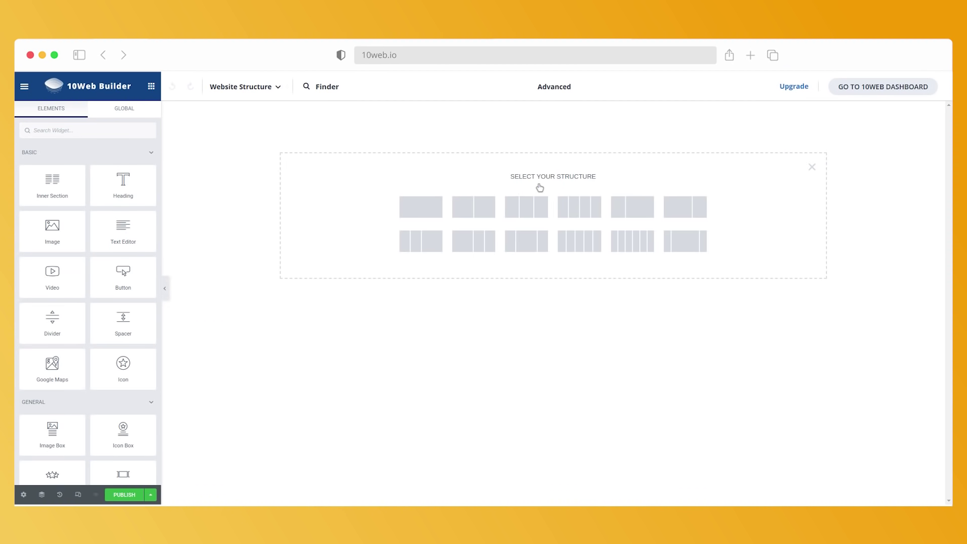
{"action": "left_click", "coordinate": [475, 206]}
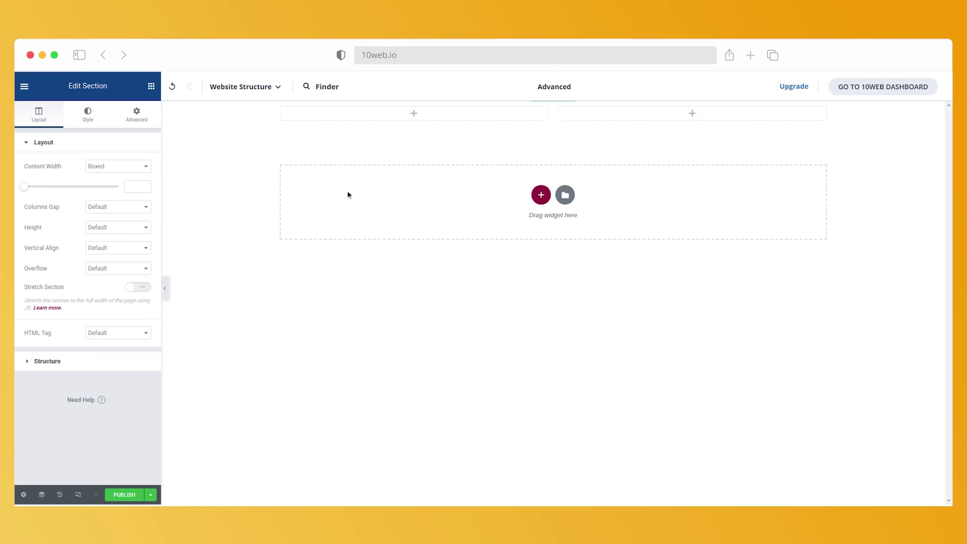
{"action": "left_click", "coordinate": [412, 115]}
{"action": "left_click_drag", "start_coordinate": [123, 186], "coordinate": [414, 114]}
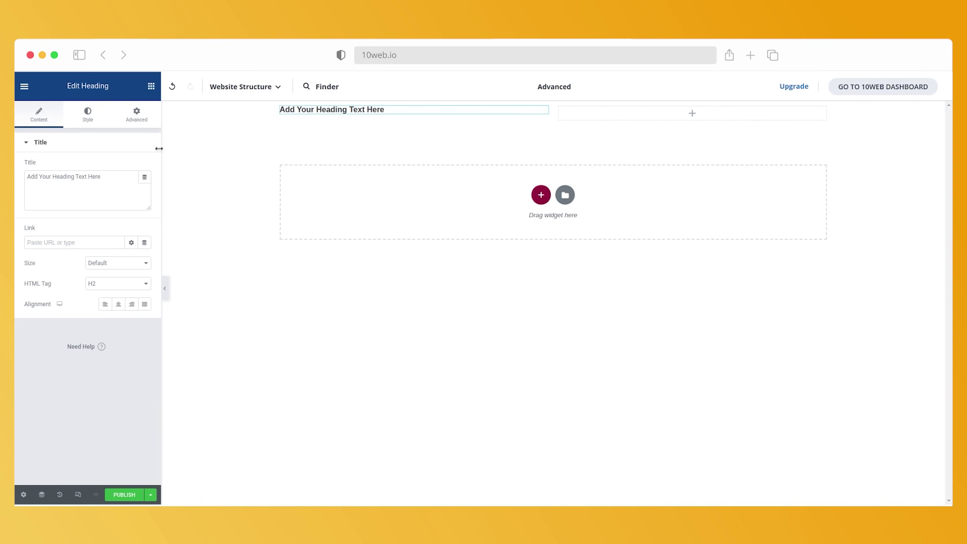
{"action": "triple_click", "coordinate": [111, 183]}
{"action": "type", "text": "Test Website"}
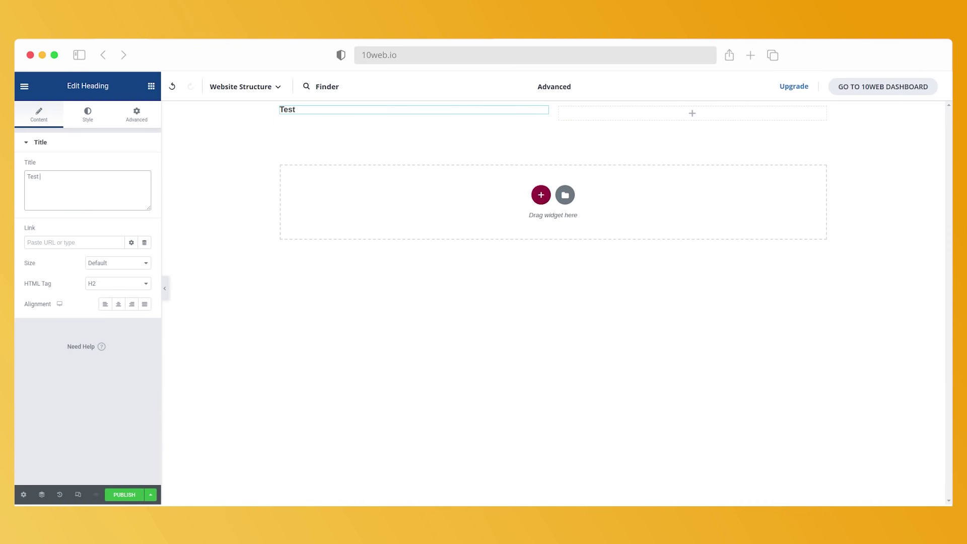
Place a Nav Menu widget in the right column and publish the header
{"action": "left_click", "coordinate": [693, 114]}
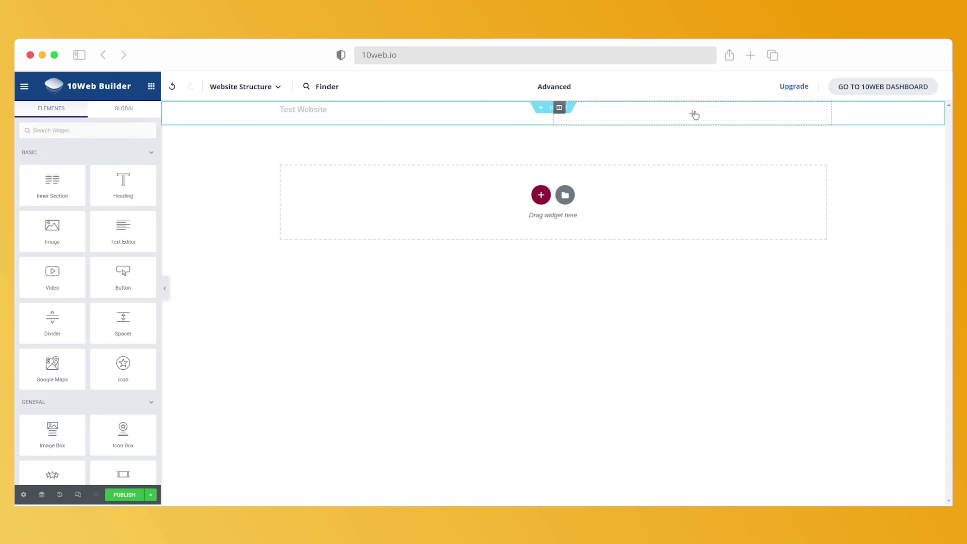
{"action": "left_click", "coordinate": [105, 130]}
{"action": "type", "text": "nav"}
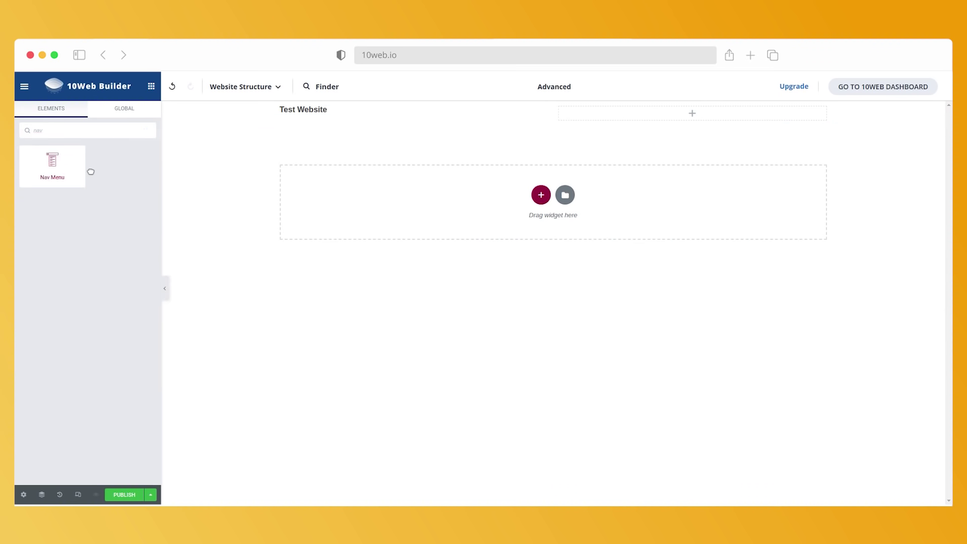
{"action": "left_click_drag", "start_coordinate": [86, 170], "coordinate": [703, 121]}
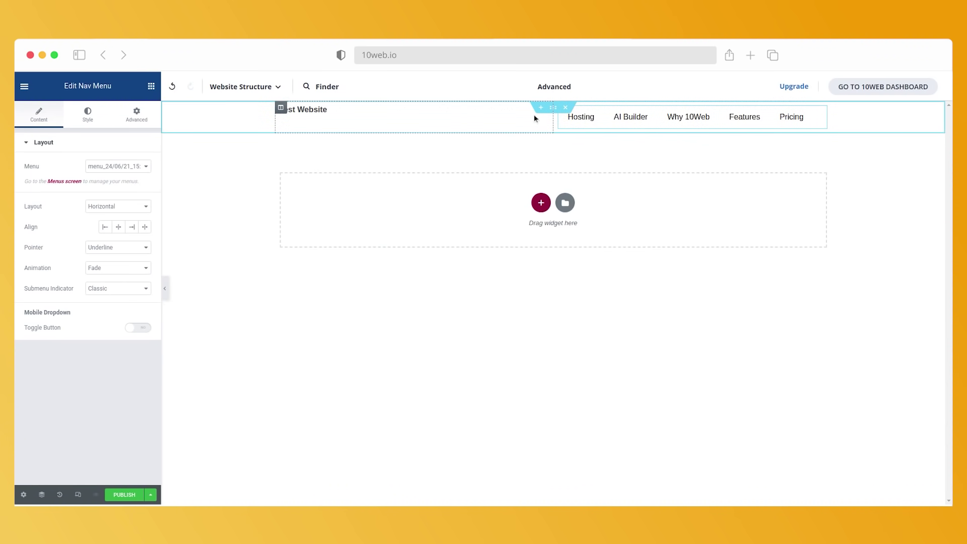
{"action": "left_click", "coordinate": [126, 494]}
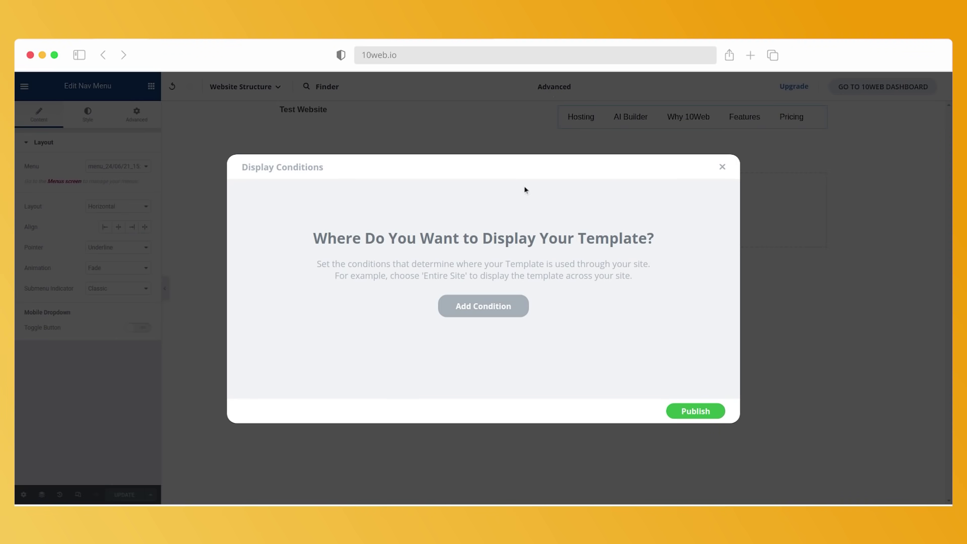
Set the header's display condition to Include > Singular > Front Page and publish it
{"action": "left_click", "coordinate": [494, 304]}
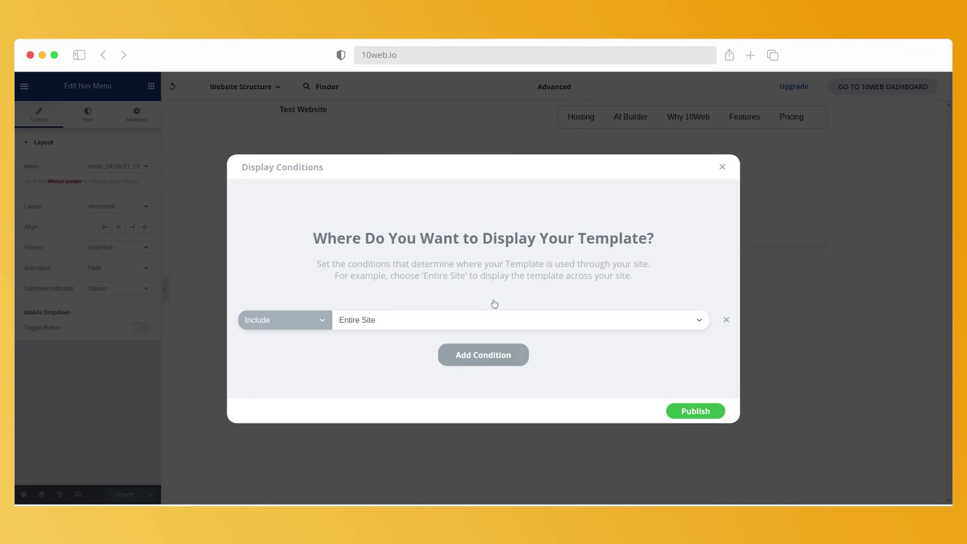
{"action": "left_click", "coordinate": [402, 322]}
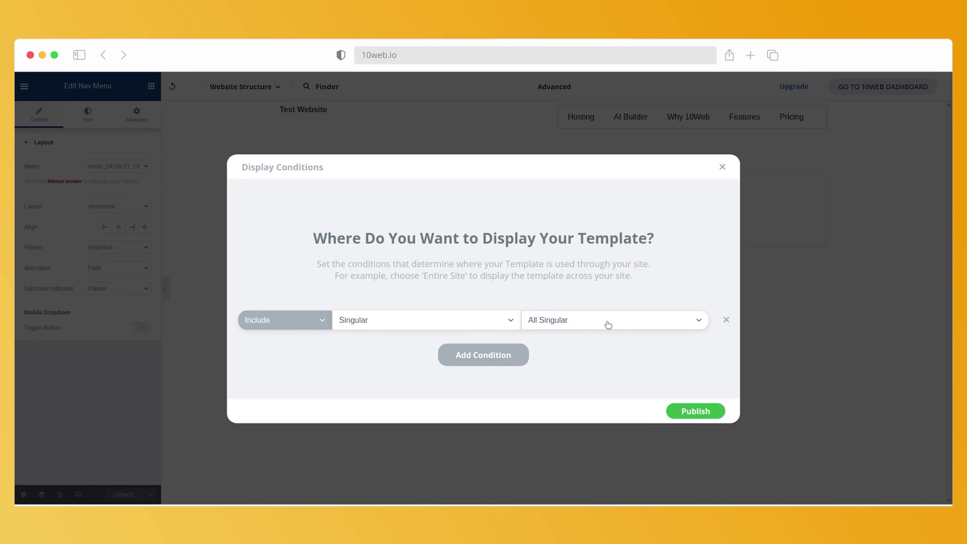
{"action": "left_click", "coordinate": [560, 348]}
{"action": "left_click", "coordinate": [685, 411]}
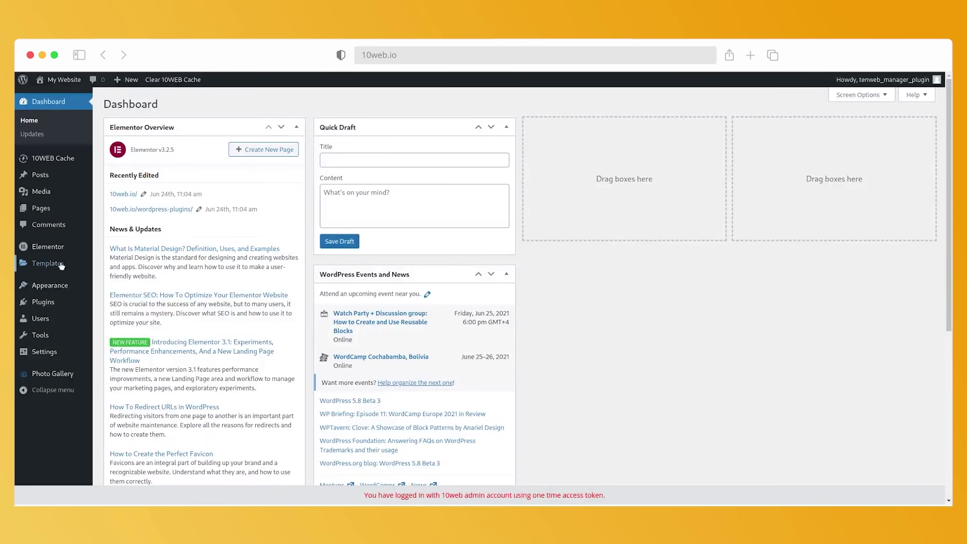
Create a Single-type template named 'Single page template'
{"action": "left_click", "coordinate": [52, 263]}
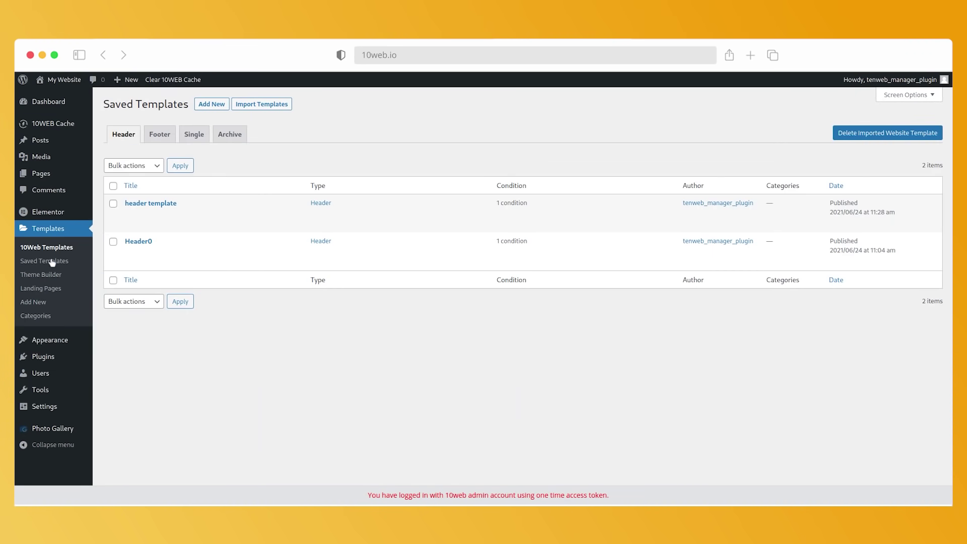
{"action": "left_click", "coordinate": [211, 104]}
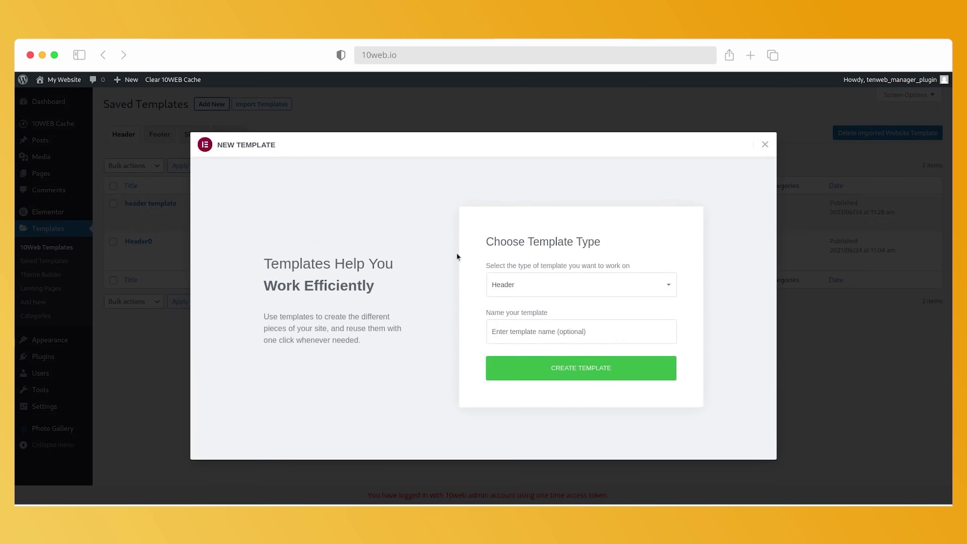
{"action": "left_click", "coordinate": [521, 283]}
{"action": "left_click", "coordinate": [496, 352]}
{"action": "left_click", "coordinate": [508, 338]}
{"action": "type", "text": "Single page template"}
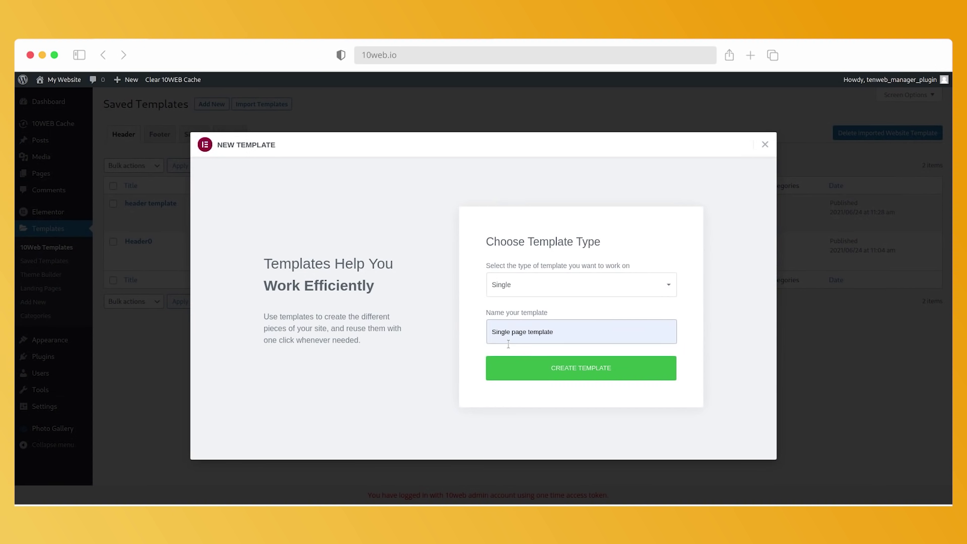
{"action": "left_click", "coordinate": [559, 376]}
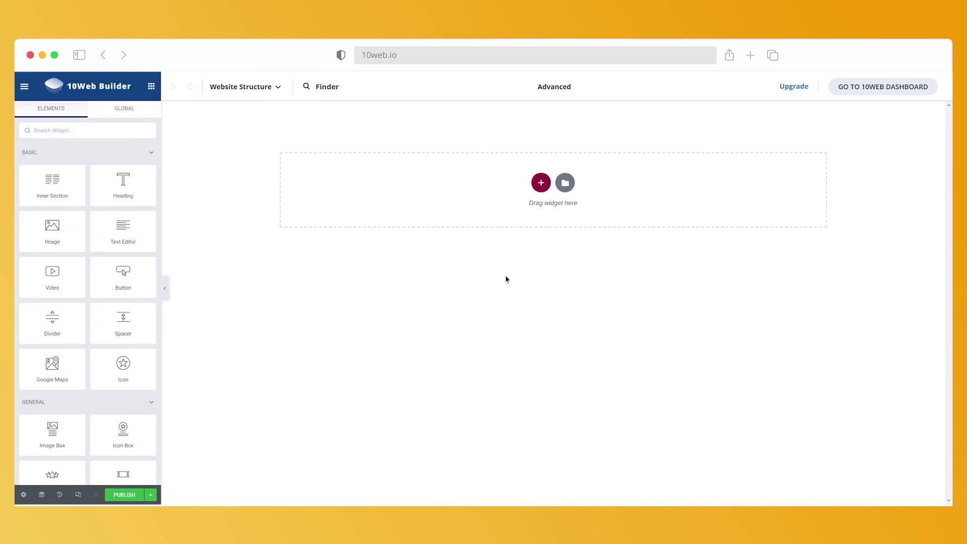
Add a one-column section containing the Post/Page Title widget
{"action": "left_click", "coordinate": [541, 182]}
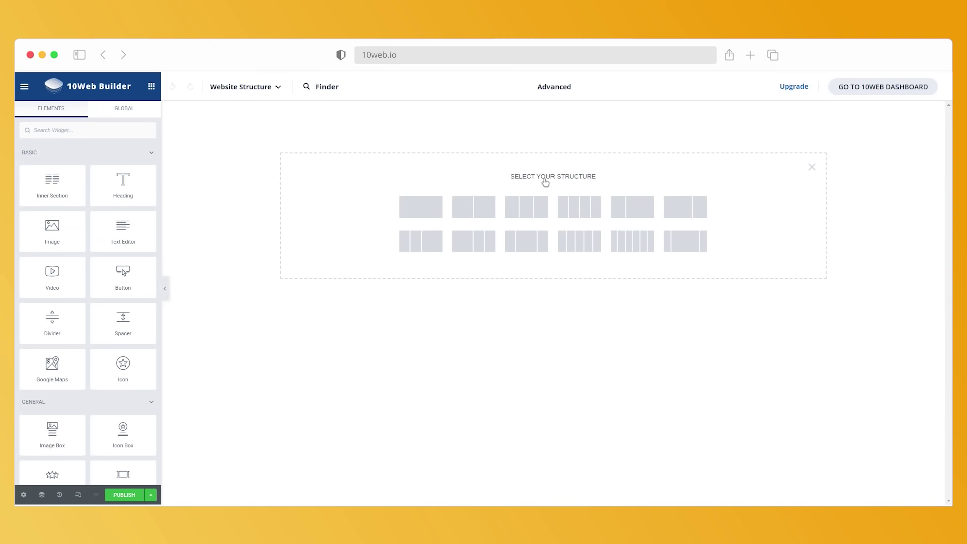
{"action": "left_click", "coordinate": [422, 204]}
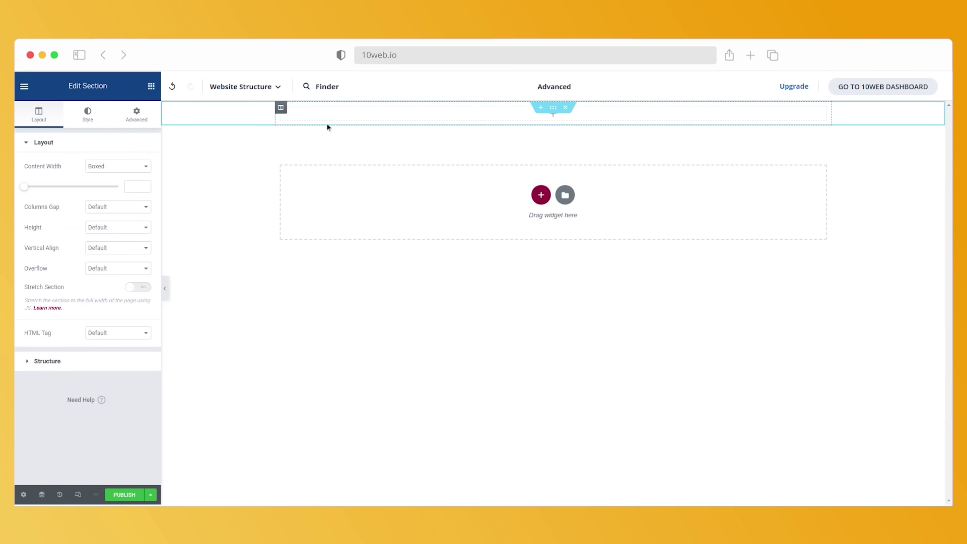
{"action": "left_click", "coordinate": [553, 115]}
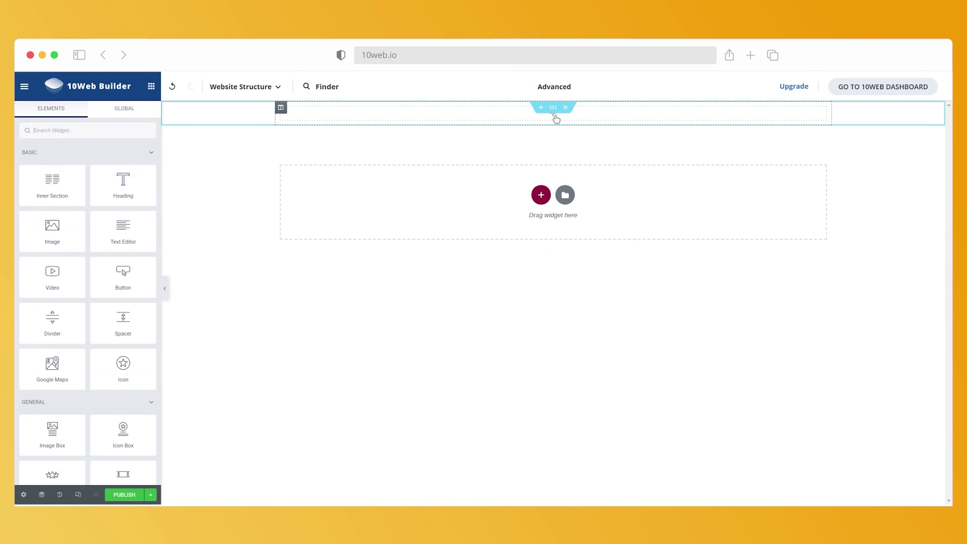
{"action": "left_click", "coordinate": [105, 126]}
{"action": "type", "text": "pos"}
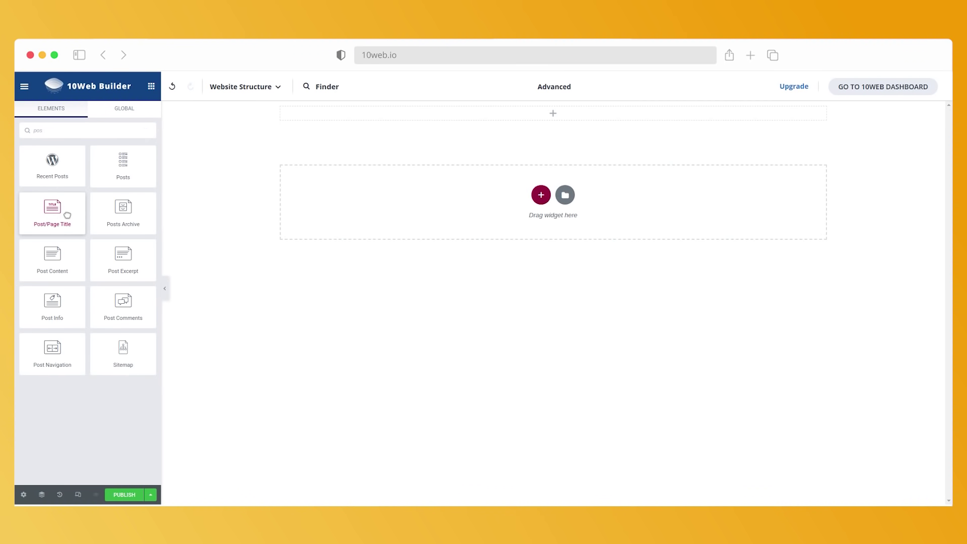
{"action": "left_click_drag", "start_coordinate": [67, 216], "coordinate": [479, 113]}
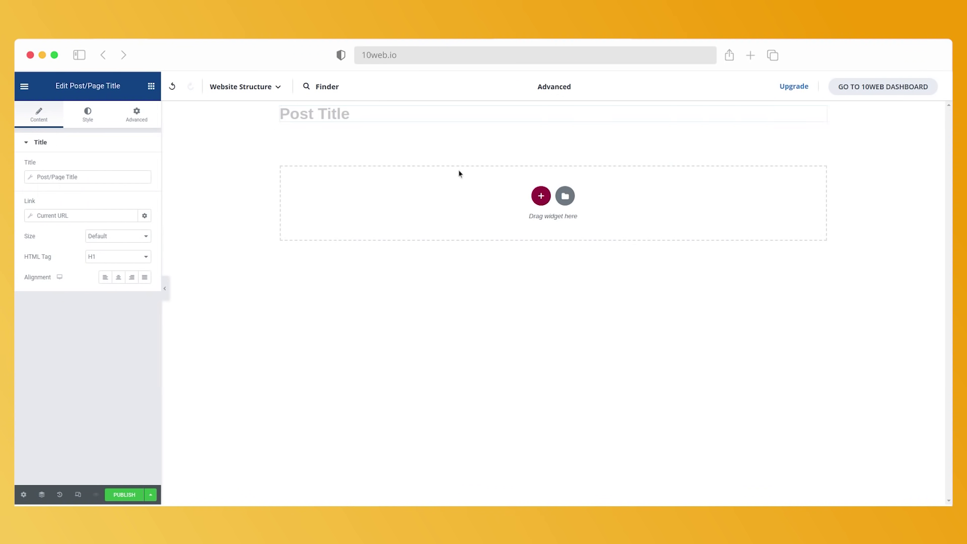
Add a two-column section below with Post Content in the left column
{"action": "left_click", "coordinate": [542, 196]}
{"action": "left_click", "coordinate": [472, 226]}
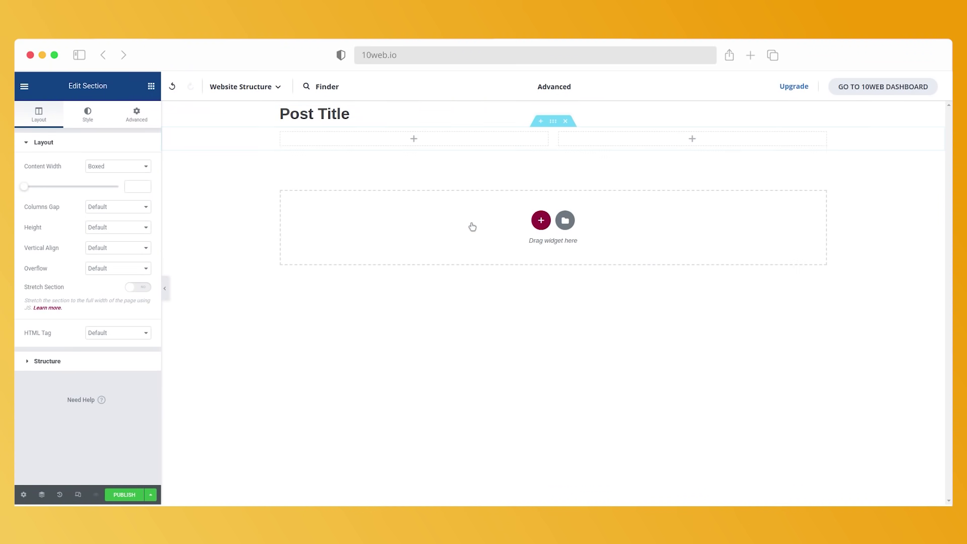
{"action": "left_click", "coordinate": [414, 139]}
{"action": "left_click", "coordinate": [135, 418]}
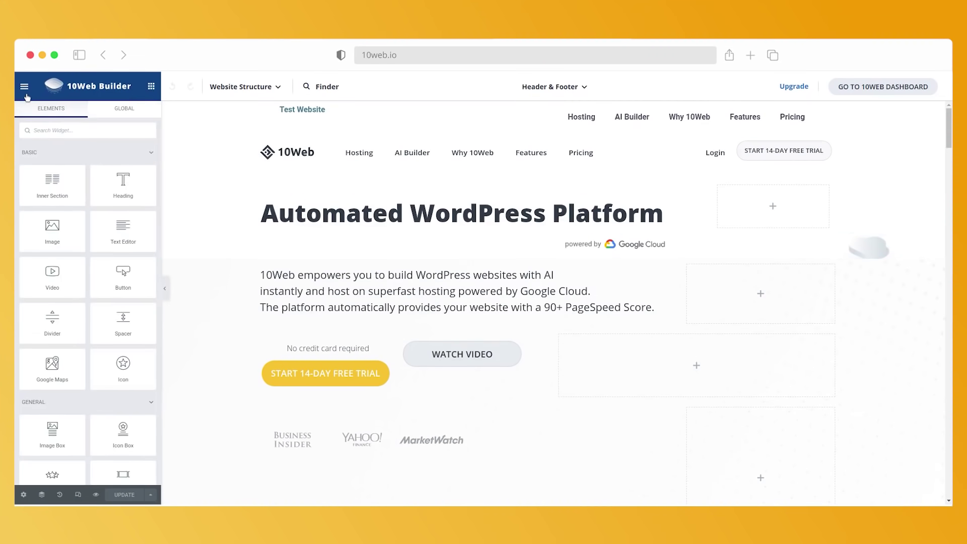
Set the Primary global font family to Roboto Slab in Site Settings and update
{"action": "left_click", "coordinate": [24, 87]}
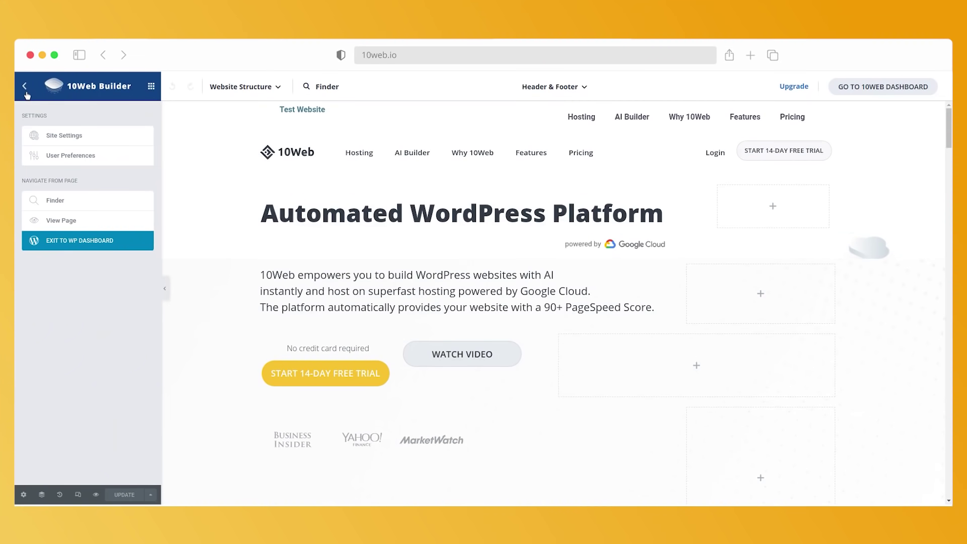
{"action": "left_click", "coordinate": [89, 142]}
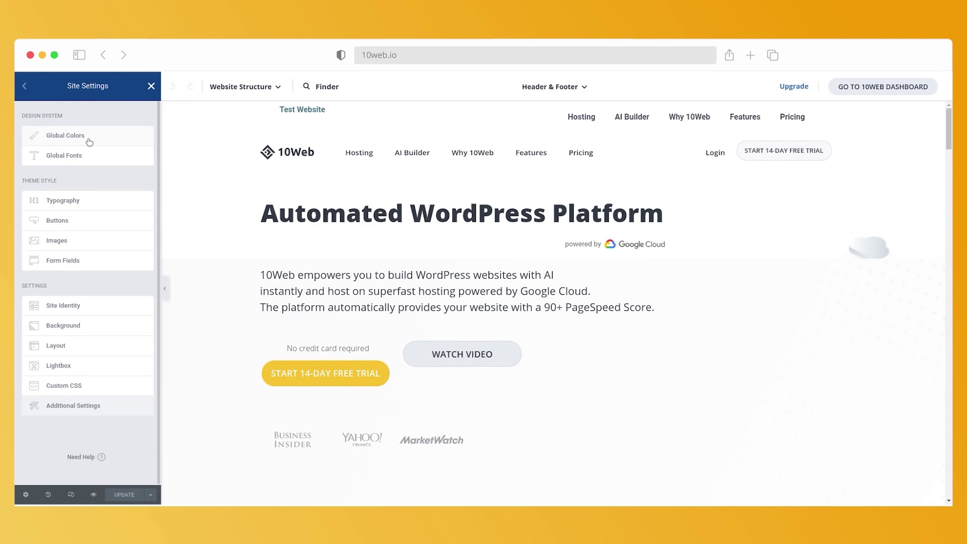
{"action": "left_click", "coordinate": [90, 142]}
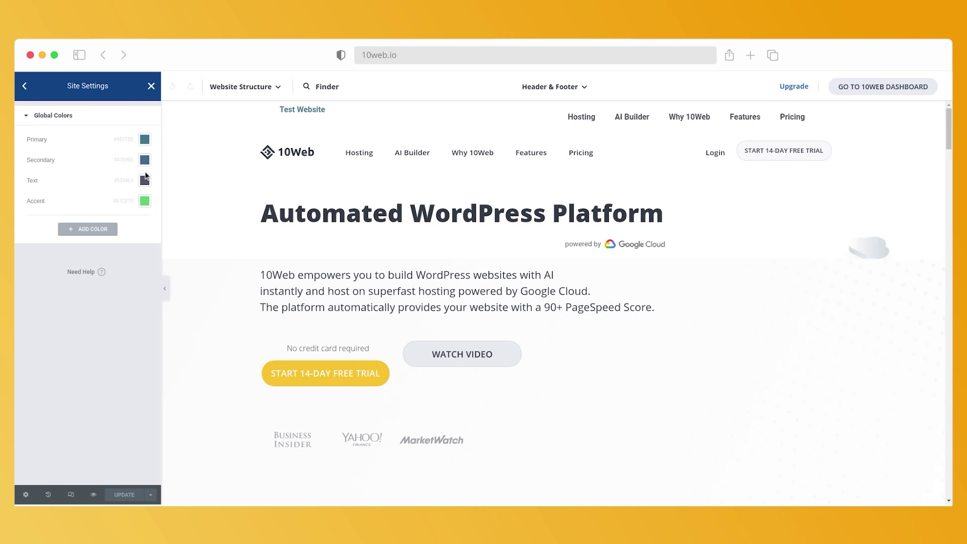
{"action": "left_click", "coordinate": [107, 187]}
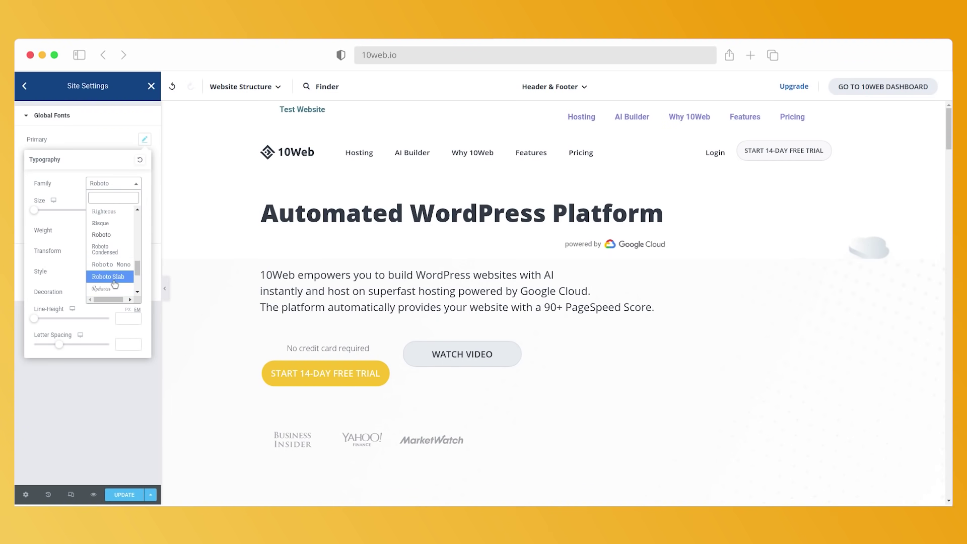
{"action": "left_click", "coordinate": [124, 276]}
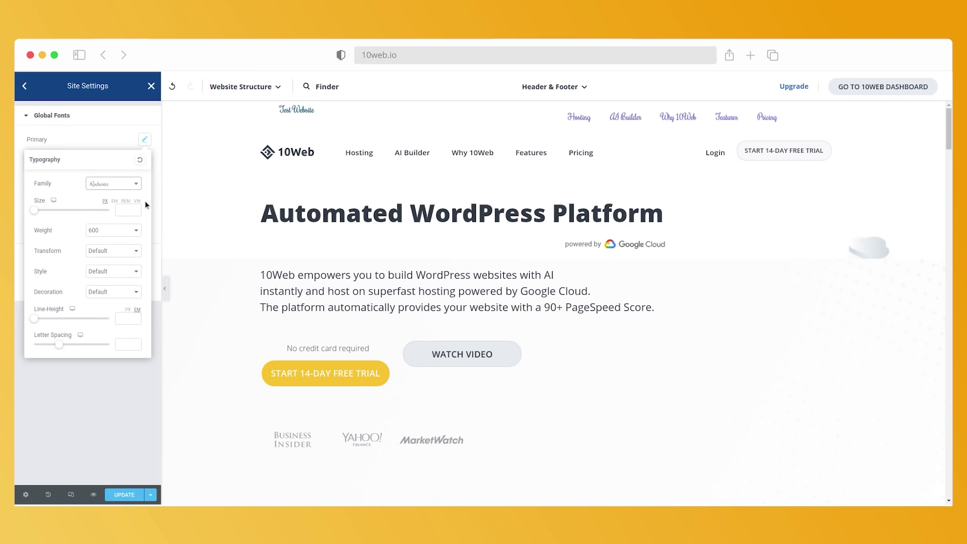
{"action": "left_click", "coordinate": [131, 190]}
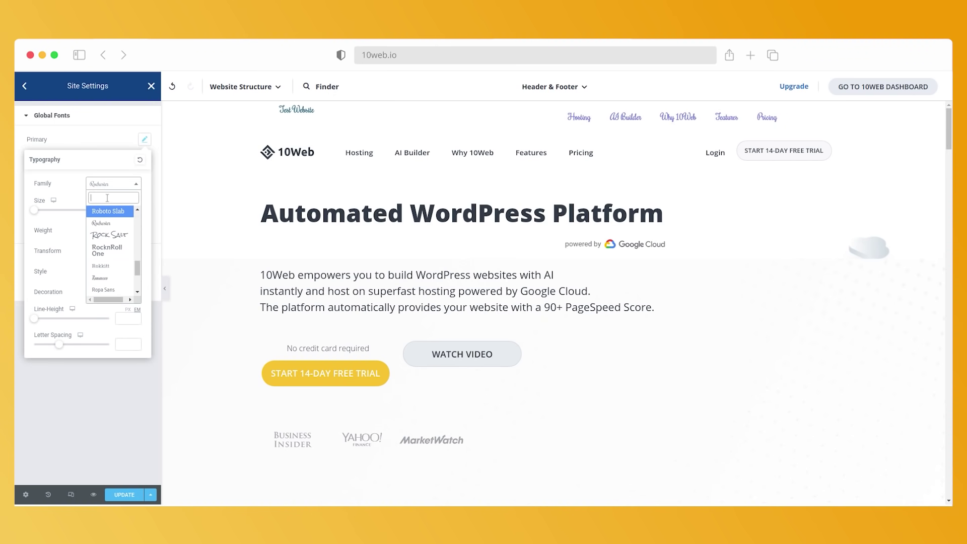
{"action": "left_click", "coordinate": [108, 212]}
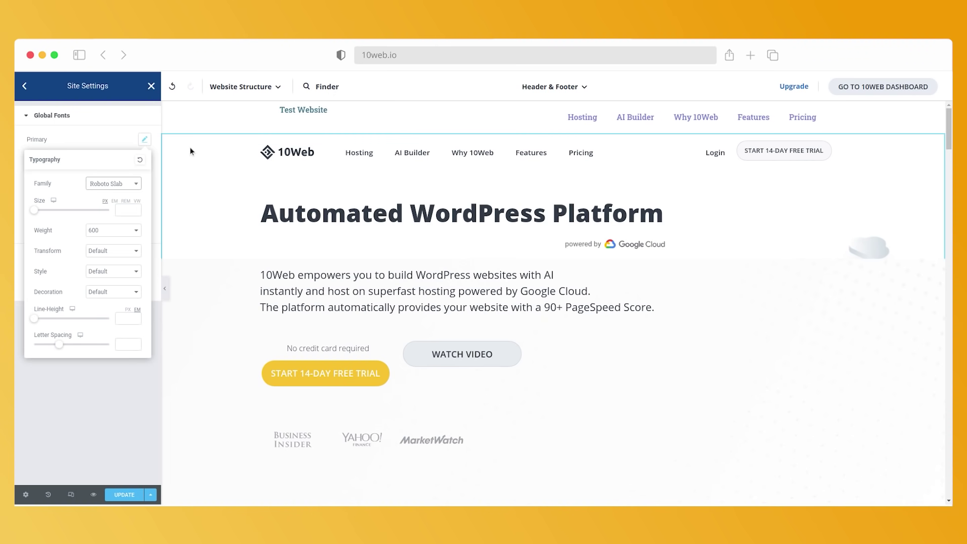
{"action": "left_click", "coordinate": [130, 496]}
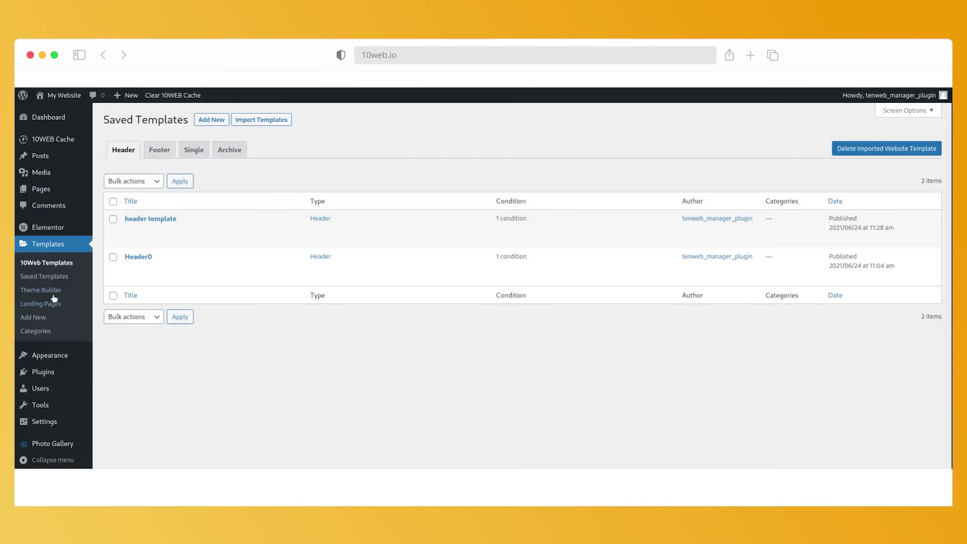
Show the full Saved Templates list from the Templates menu
{"action": "left_click", "coordinate": [46, 279]}
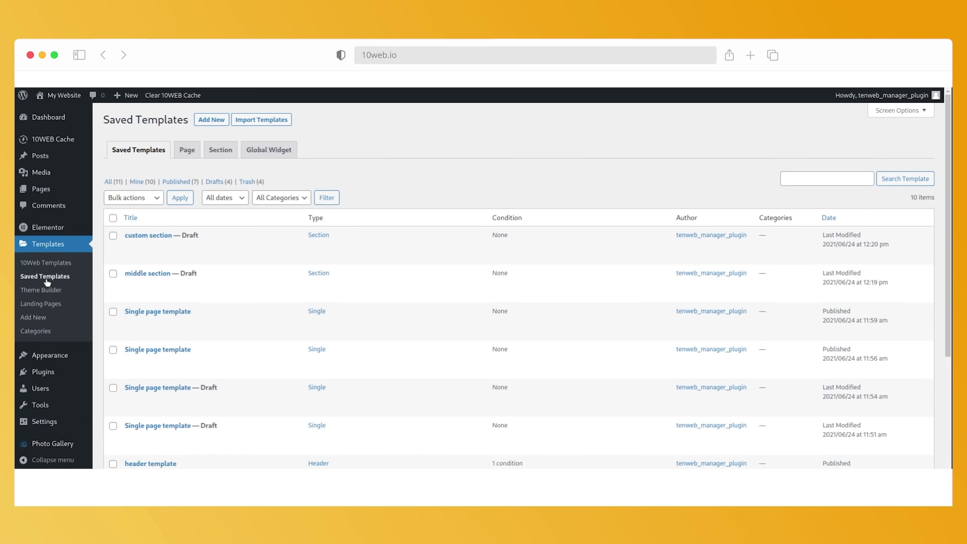